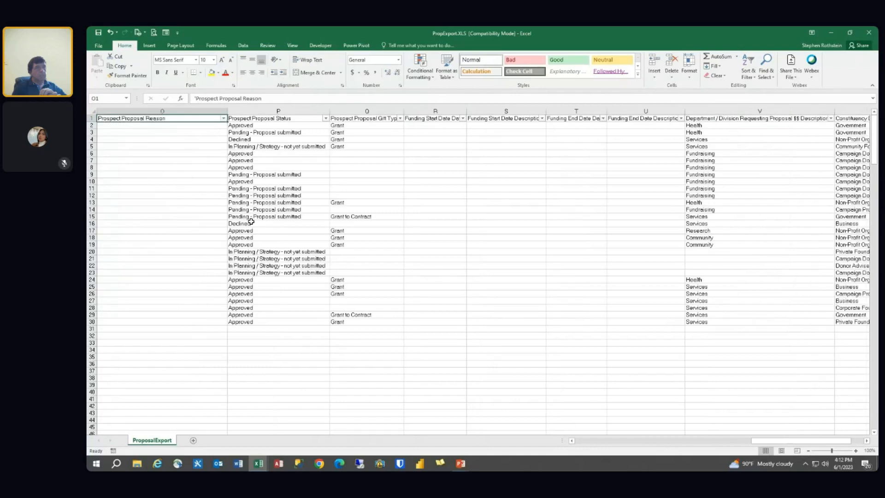
Review the PropExport.XLS columns back to Constituent ID and close that workbook
key(Left)
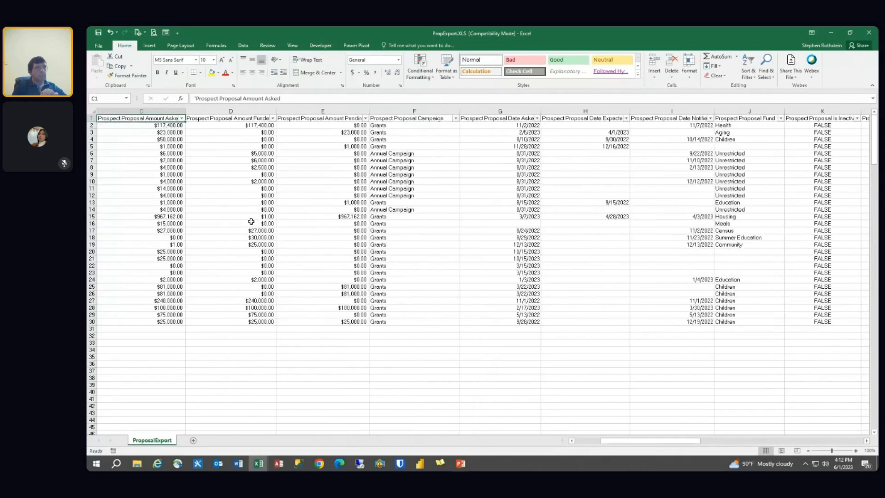
key(Left)
key(Left)
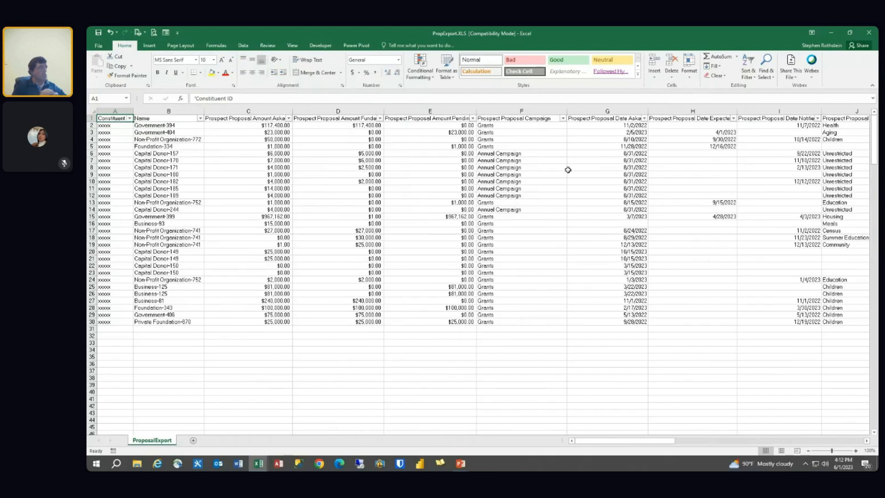
click(871, 34)
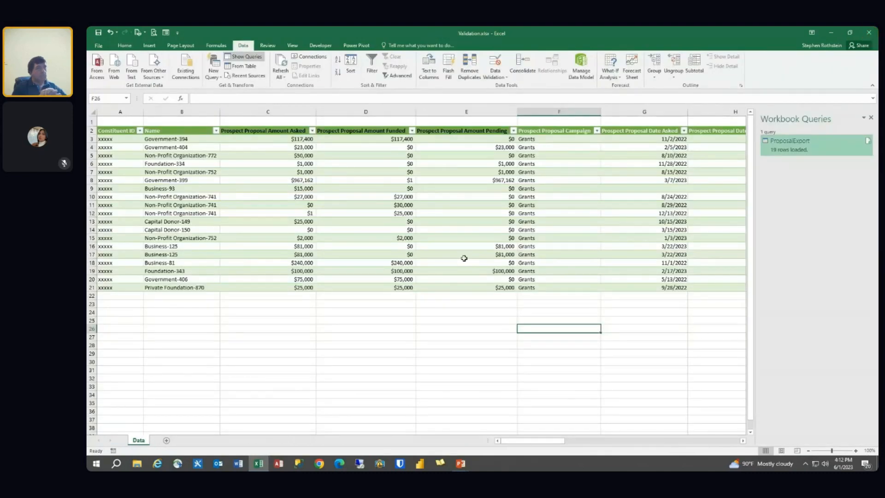
Hide the workbook queries list and go to cell F1 above the Prospect Proposal Campaign column
click(365, 329)
click(870, 117)
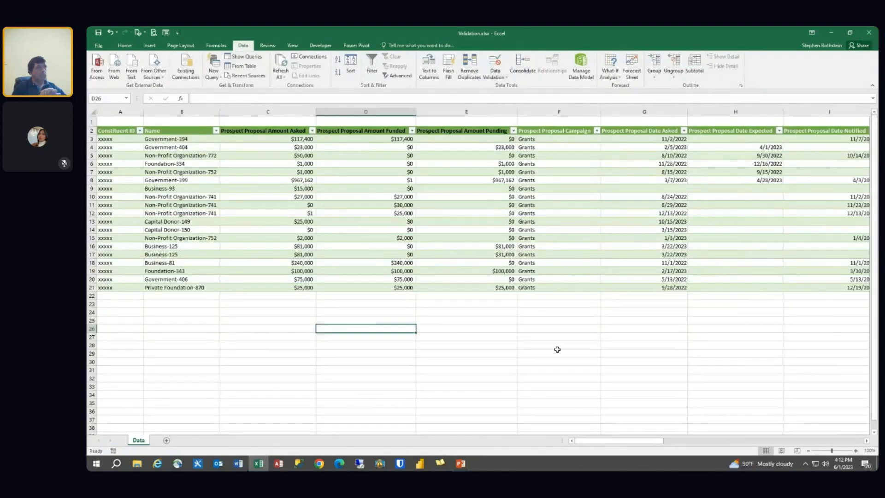
click(553, 329)
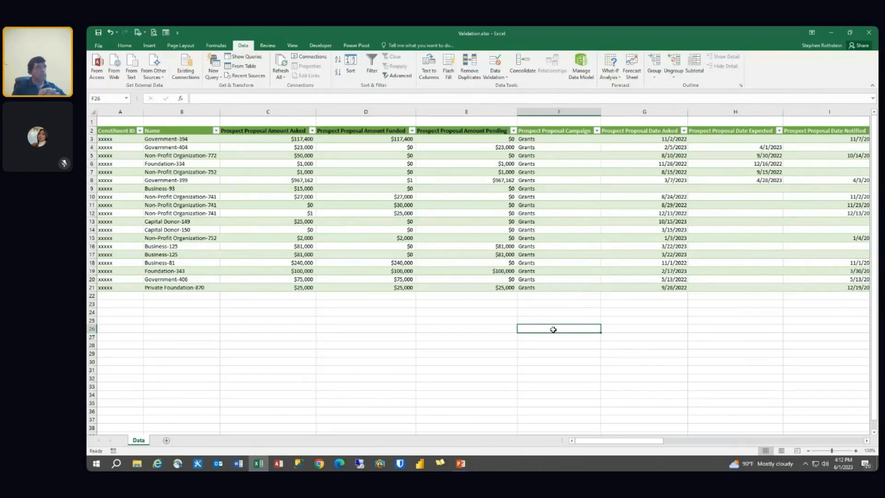
key(Up)
key(Up)
key(Up)
key(Up)
key(Up)
key(Up)
key(Up)
key(Up)
key(Up)
key(Up)
key(Up)
key(Up)
key(Up)
key(Up)
key(Up)
key(Up)
key(Up)
key(Up)
key(Up)
key(Up)
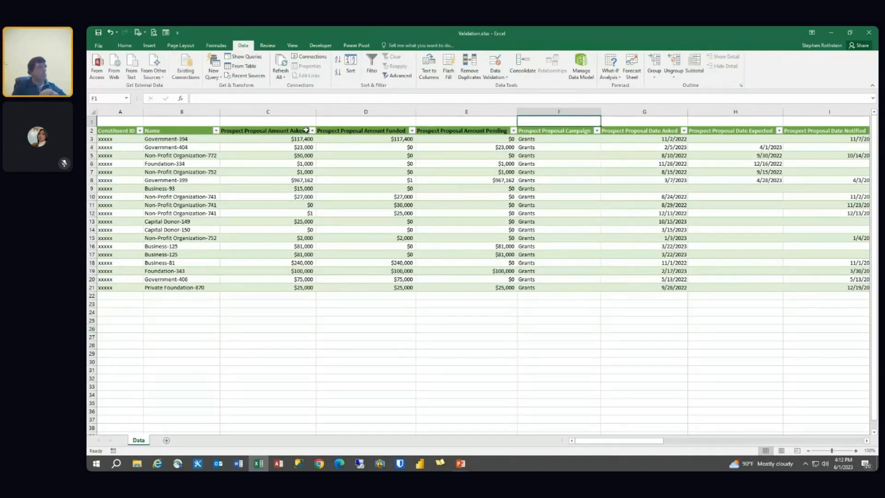
Show the workbook's queries and view the other data sources offered for a new query
click(246, 59)
click(213, 72)
mouse_move(250, 147)
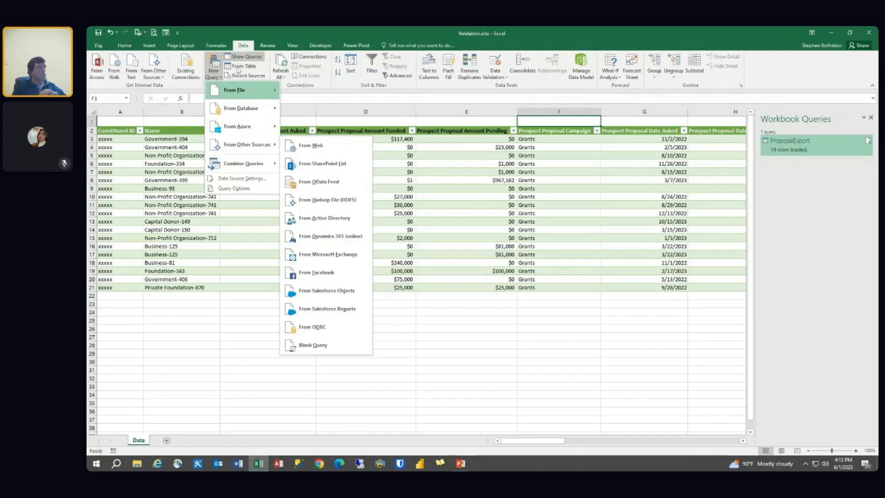
Open the ProposalExport query in the Power Query Editor and display its Source step
click(824, 145)
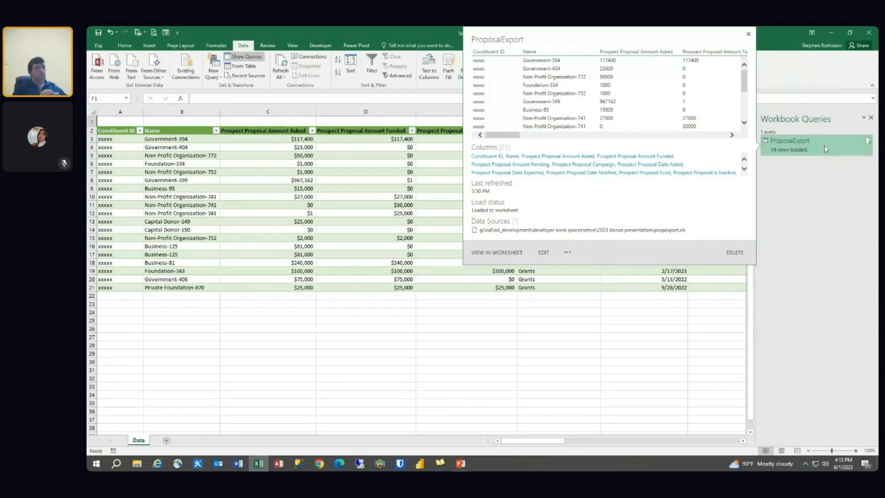
double_click(824, 145)
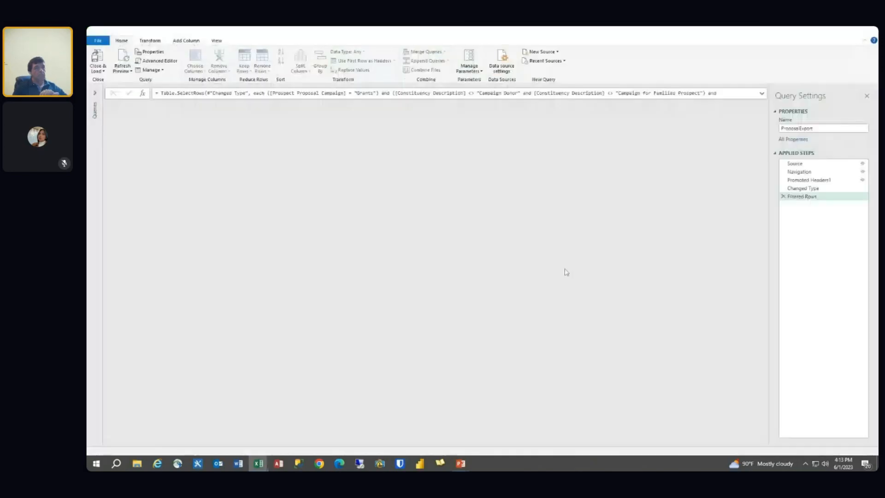
click(822, 163)
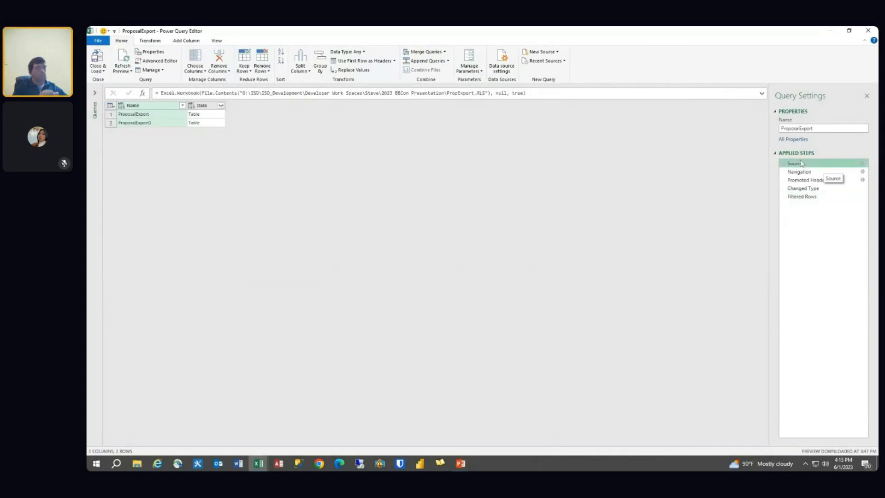
Inspect the Source step's Excel file path settings and its file browser without changing the source
click(862, 163)
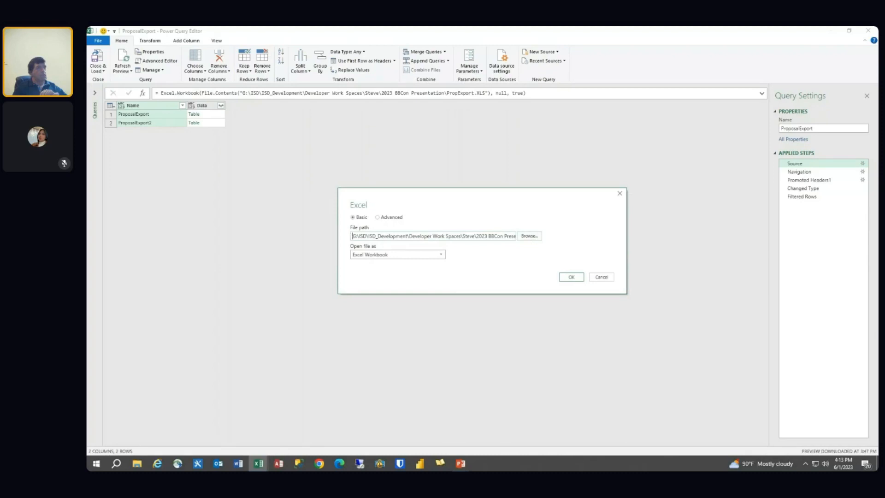
click(535, 238)
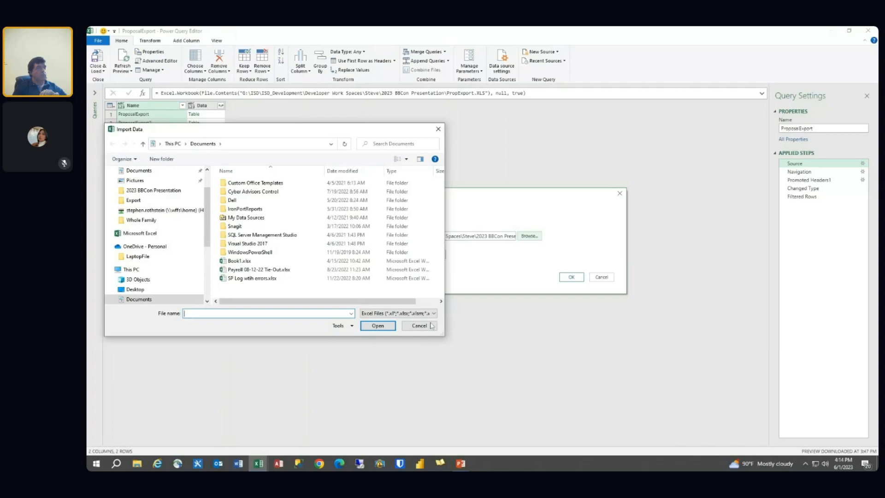
click(417, 325)
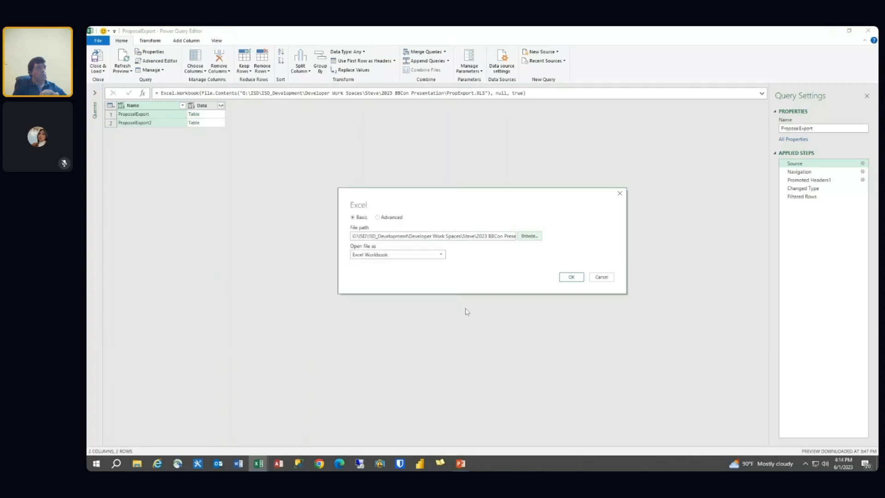
click(601, 277)
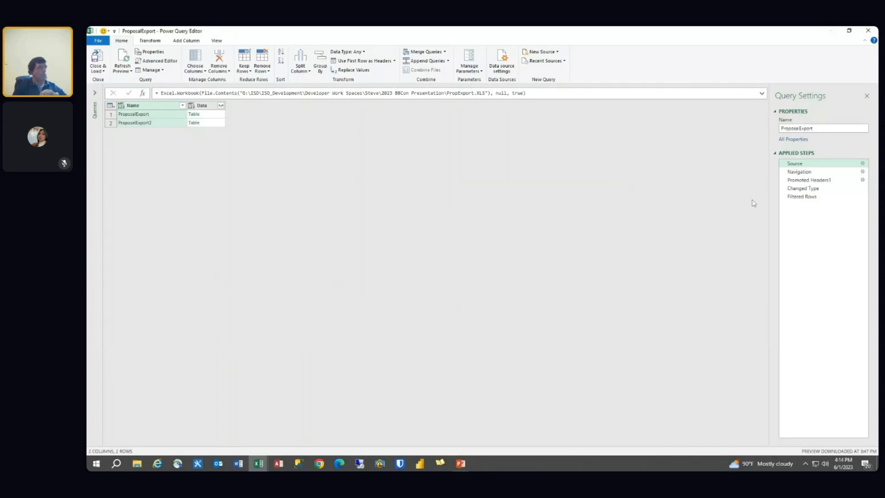
Compare the Source and Navigation step previews, inspecting the Prospect Proposal Date Asked and Prospect Proposal Campaign labels in the first row
click(813, 173)
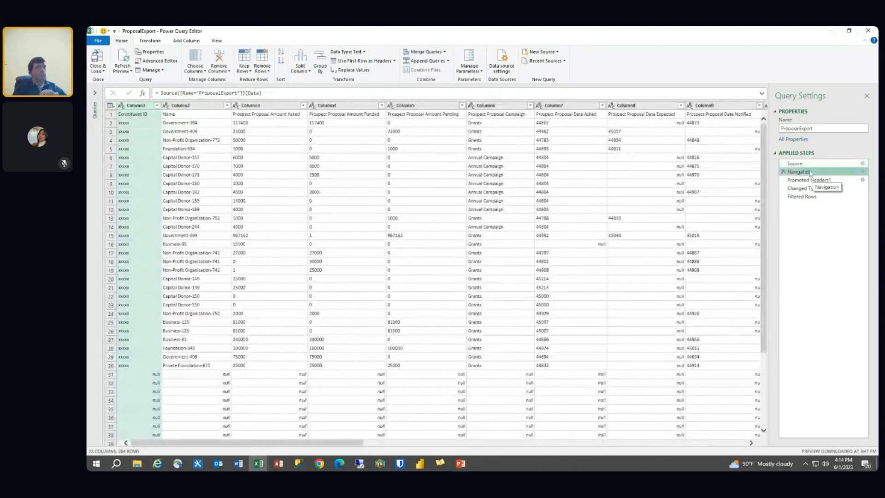
click(815, 163)
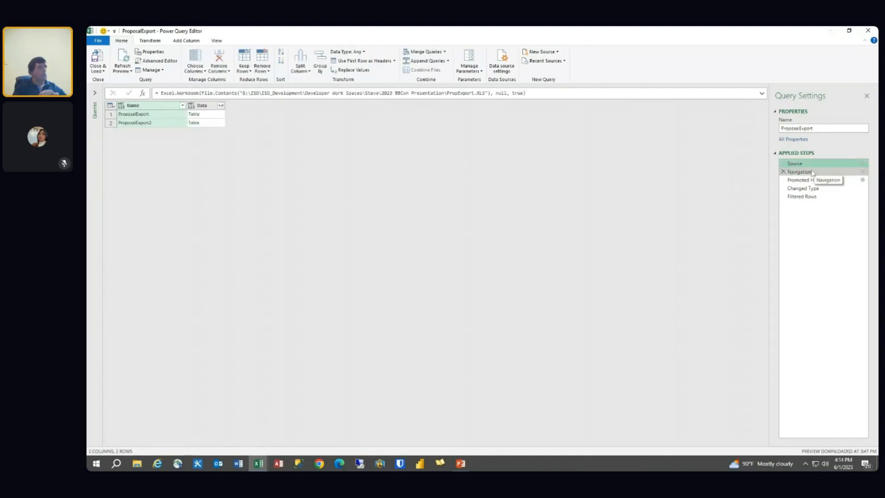
click(813, 172)
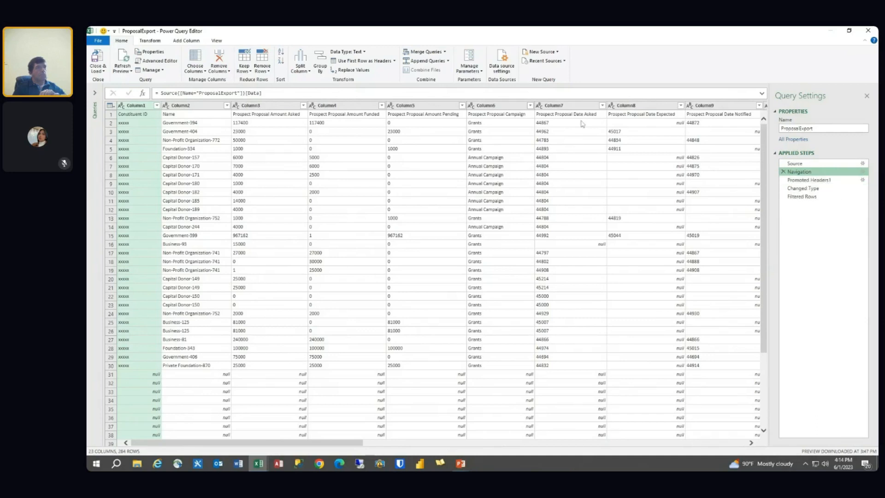
click(560, 118)
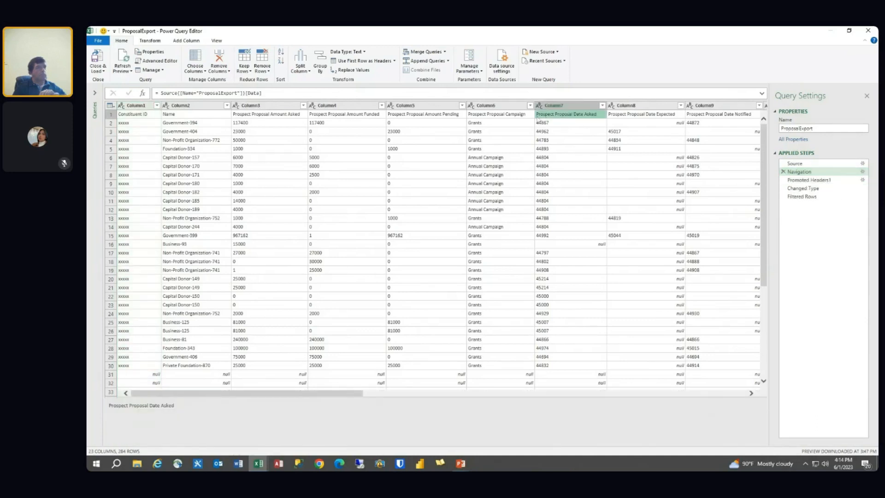
click(494, 118)
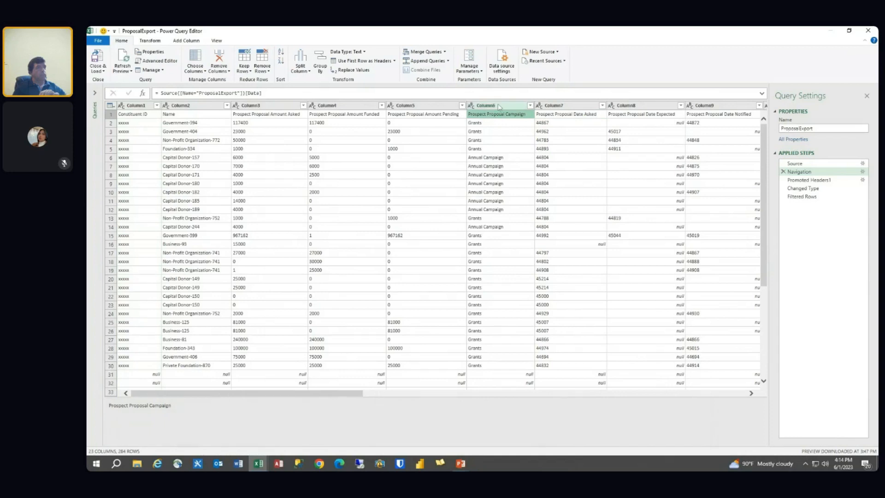
Examine the Promoted Headers1, Changed Type and Filtered Rows steps, expanding the formula bar to read the full filter formula
click(807, 180)
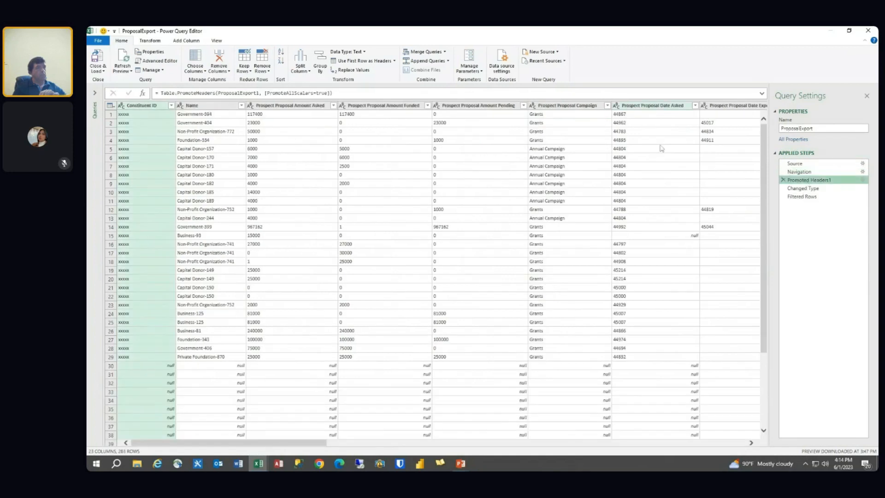
click(810, 189)
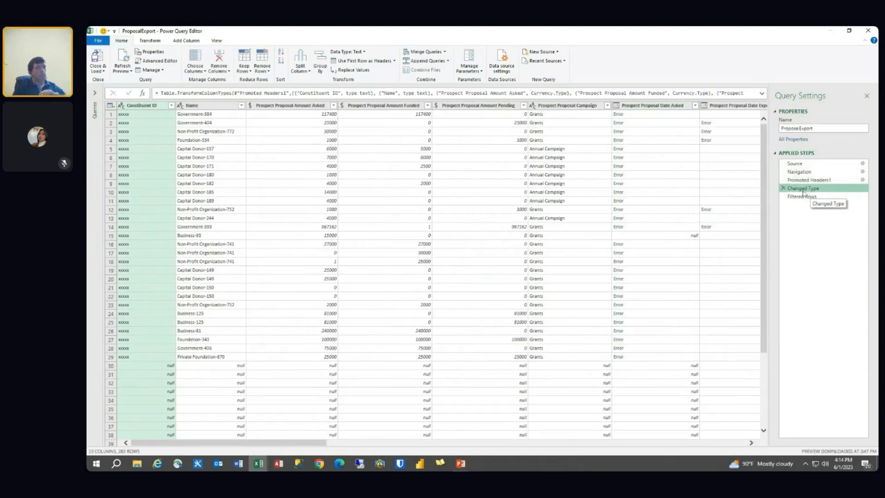
click(812, 197)
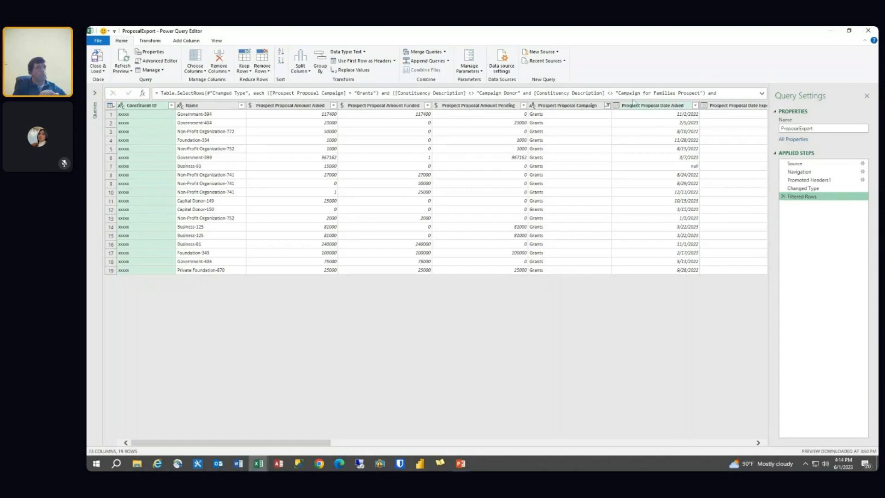
click(762, 94)
click(814, 199)
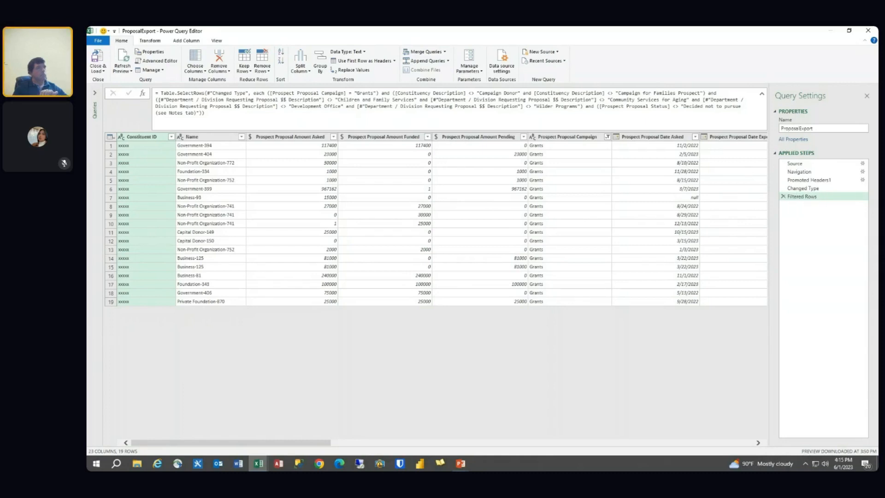
Review the full ProposalExport query code in the Advanced Editor and close it without changes
click(224, 40)
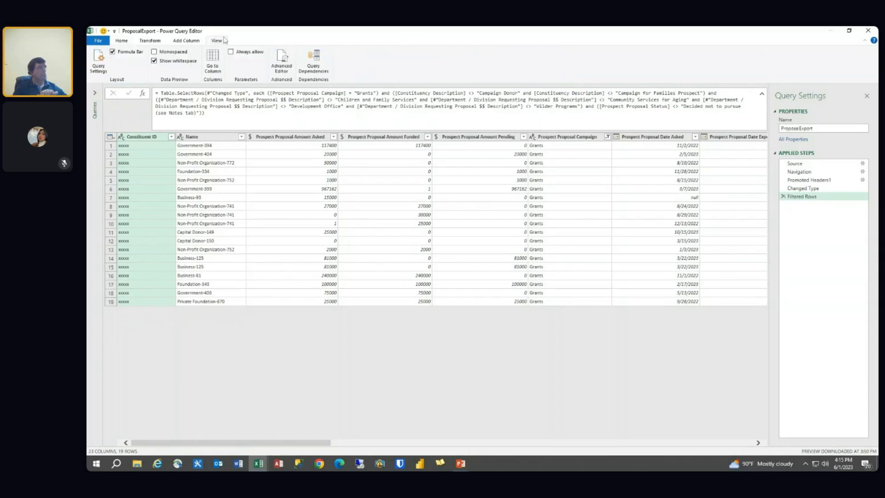
click(282, 59)
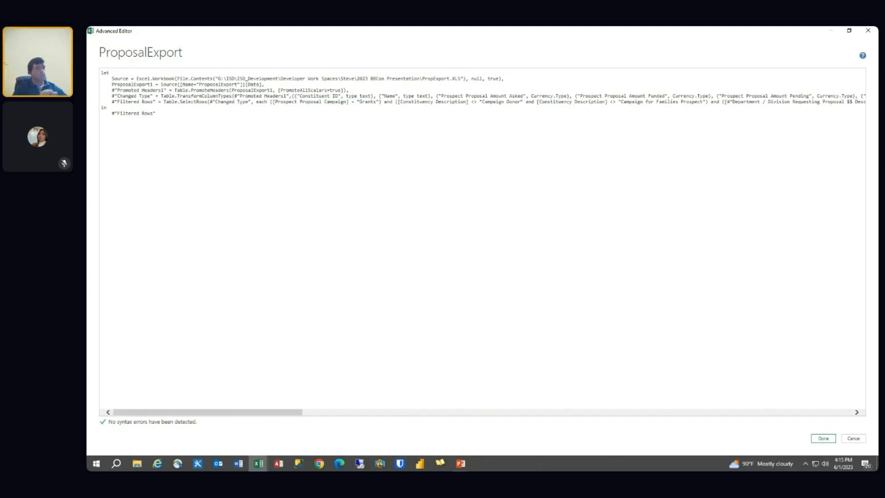
click(853, 438)
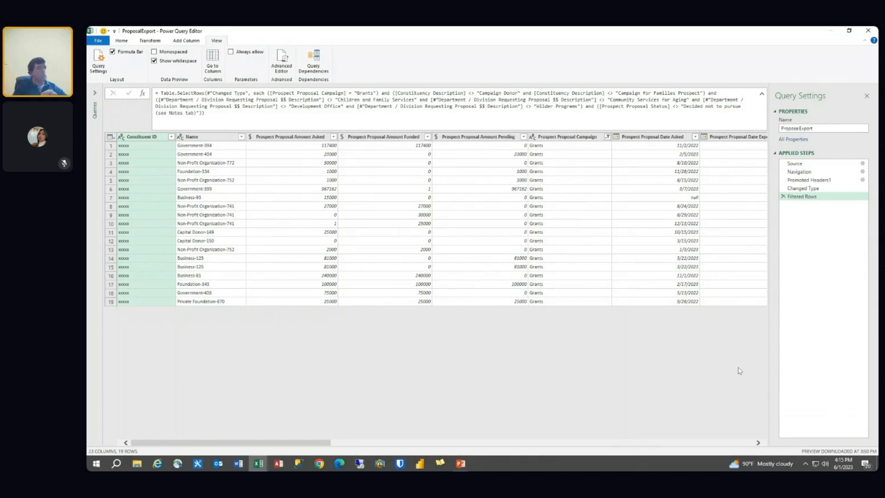
Inspect the data rows and the empty rows below them at the Navigation step
click(816, 174)
scroll(262, 226, down, 10)
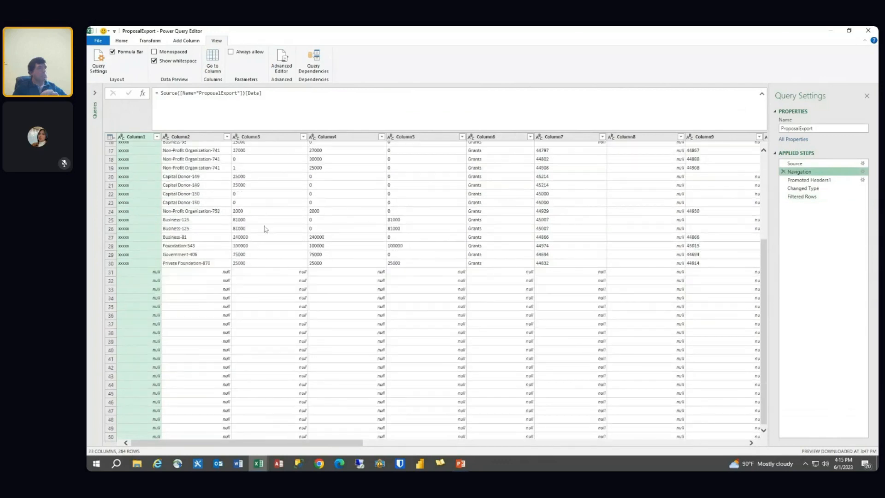
scroll(262, 232, up, 9)
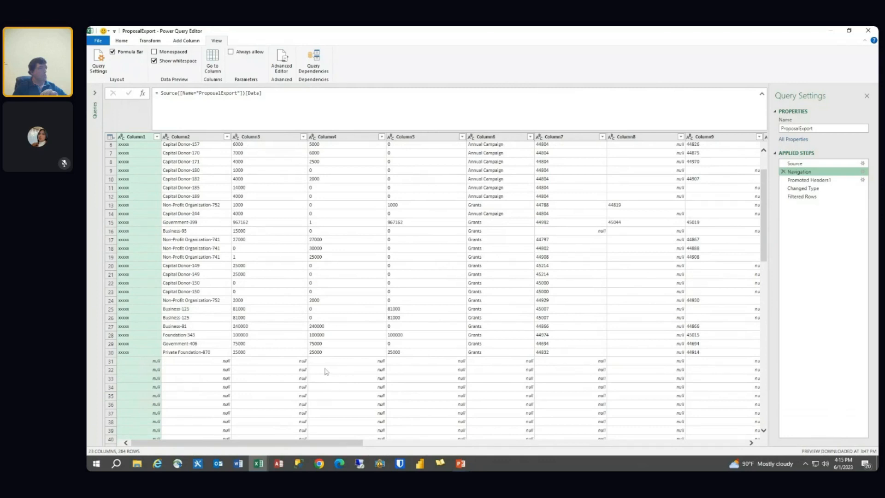
scroll(363, 304, up, 2)
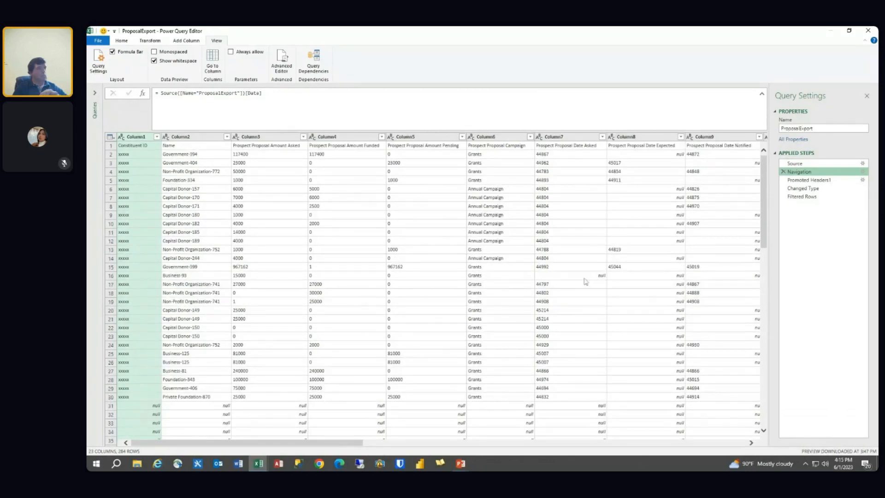
Return to the Filtered Rows step and close and load the ProposalExport query to the worksheet
click(814, 197)
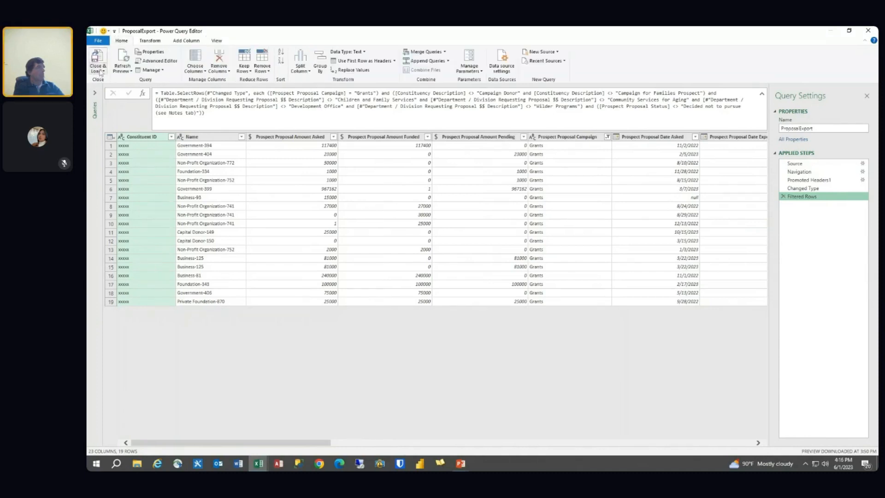
click(98, 70)
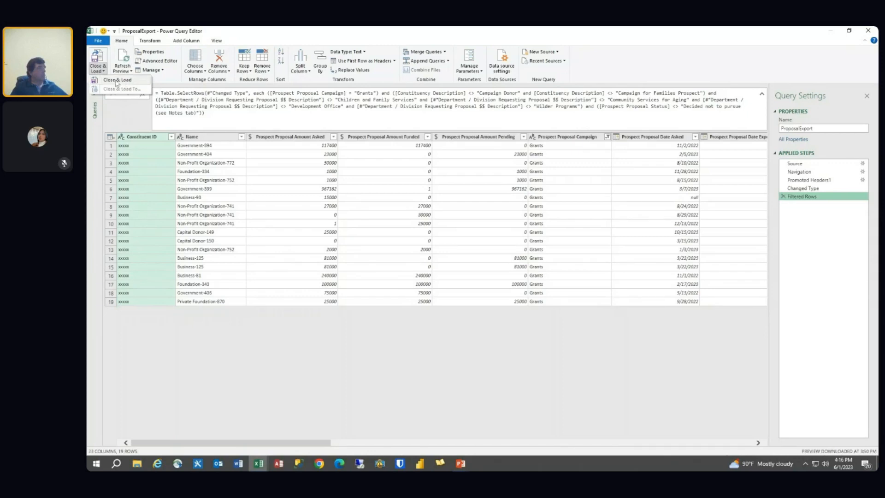
click(117, 81)
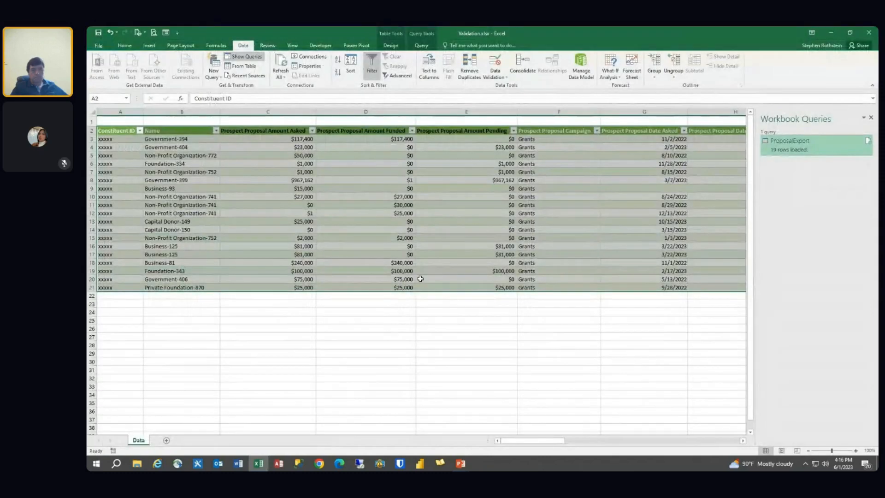
click(474, 197)
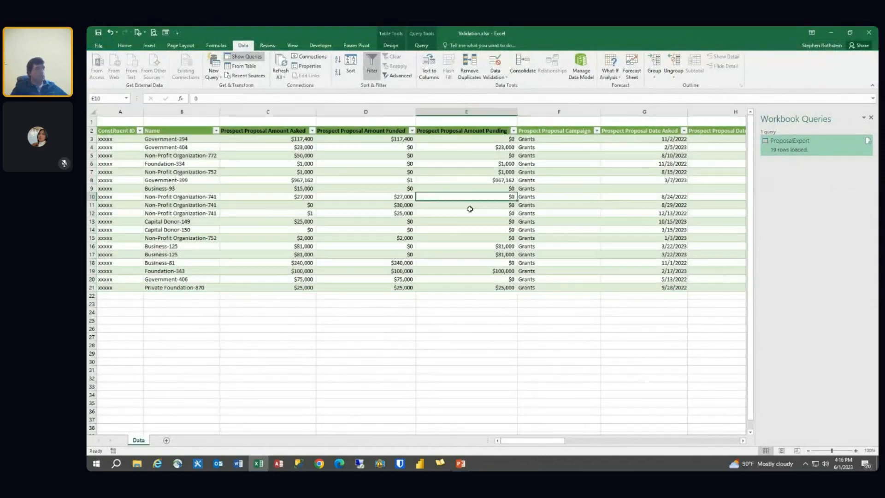
click(380, 170)
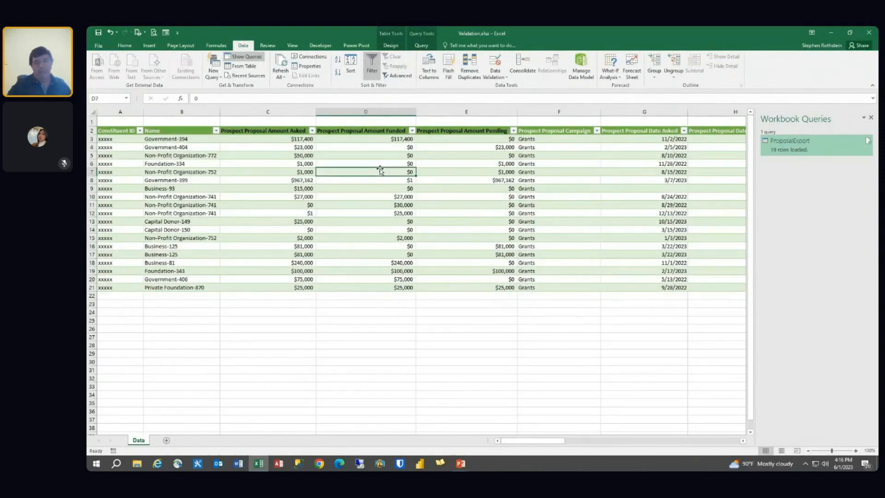
key(Left)
key(Left)
key(Left)
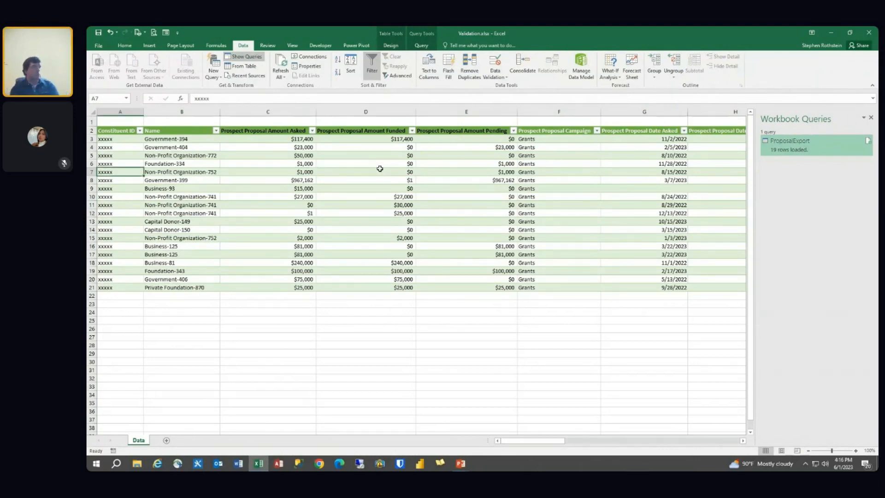
Examine the loaded proposal columns across row 7, from Constituent ID through to the Test1 validation column
key(Right)
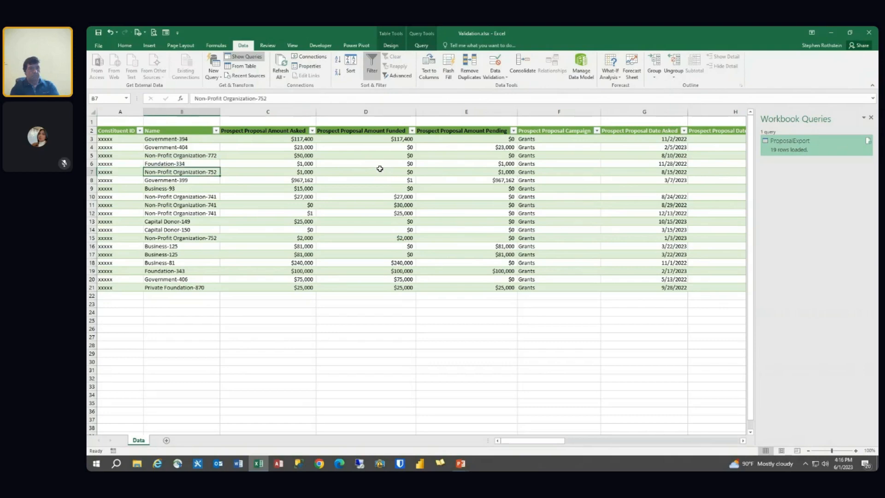
key(Right)
key(Right)
key(Right)
key(Right)
key(Right)
key(Right)
key(Right)
key(Right)
key(Right)
key(Right)
key(Right)
key(Right)
key(Right)
key(Right)
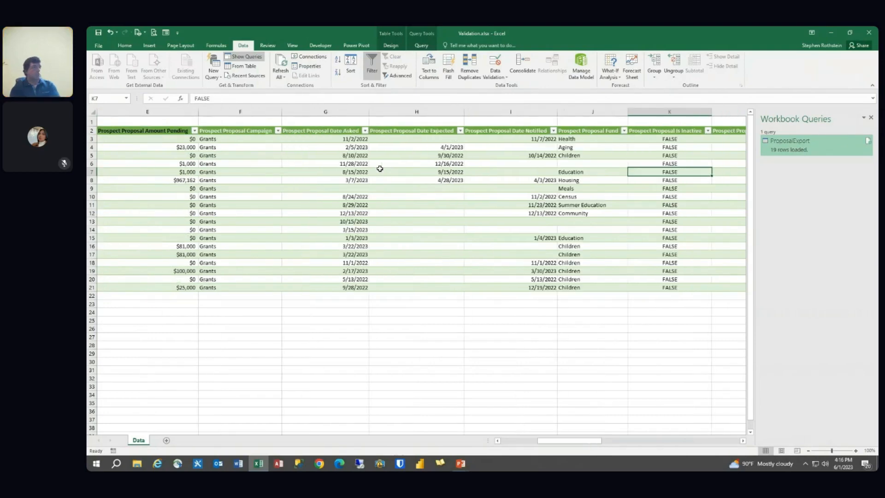
key(Right)
key(Right)
key(Right)
key(Right)
key(Right)
key(Right)
key(Right)
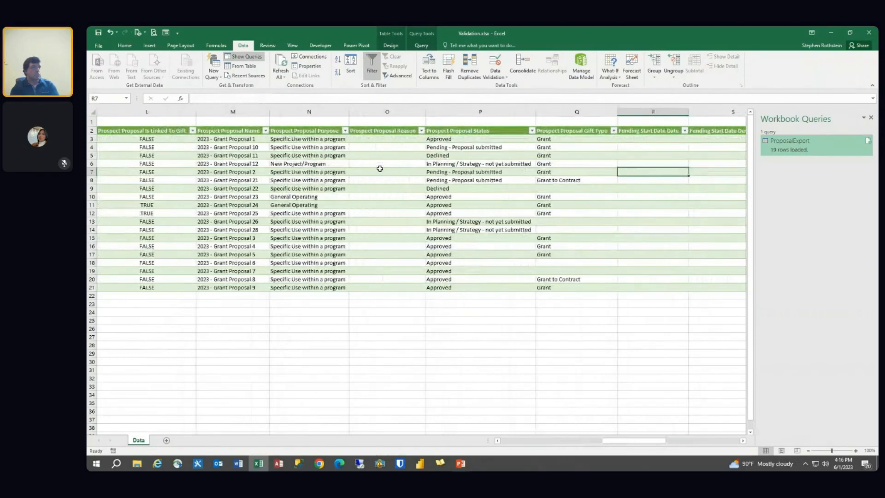
key(Right)
key(Right)
key(Right)
key(Right)
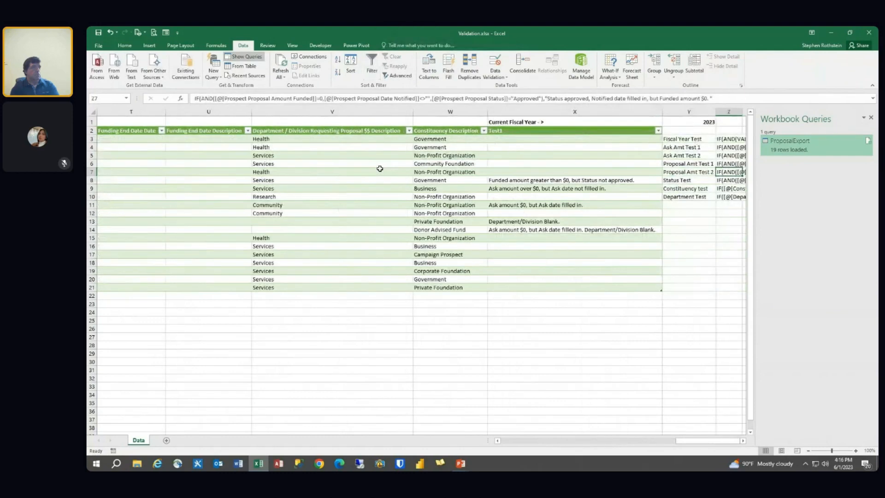
key(Left)
key(Left)
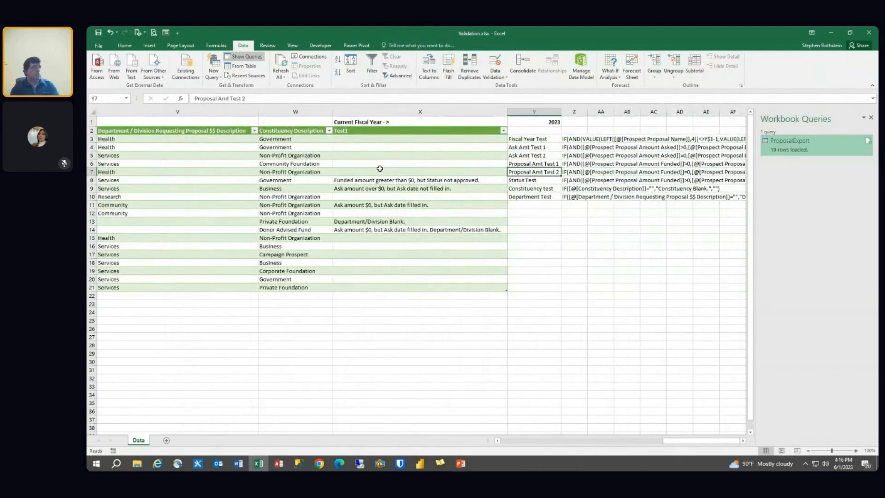
key(Left)
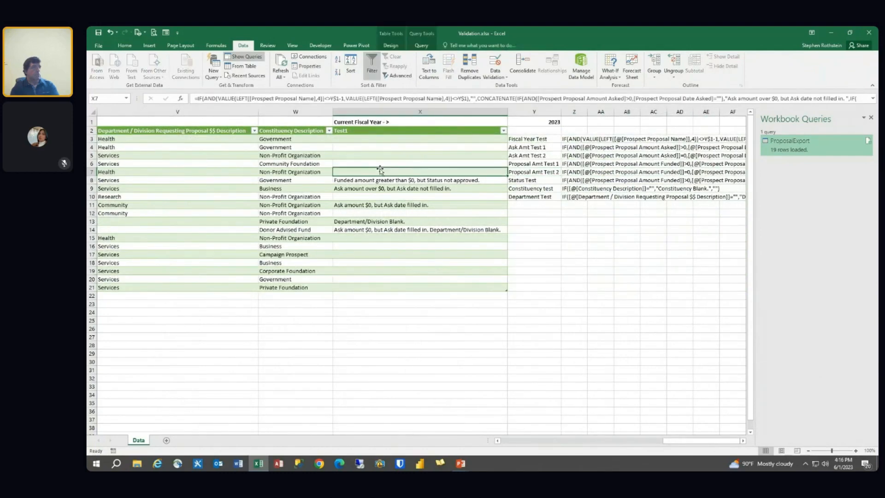
Examine the Fiscal Year Test expression and the other validation test expressions listed beside the table
click(547, 138)
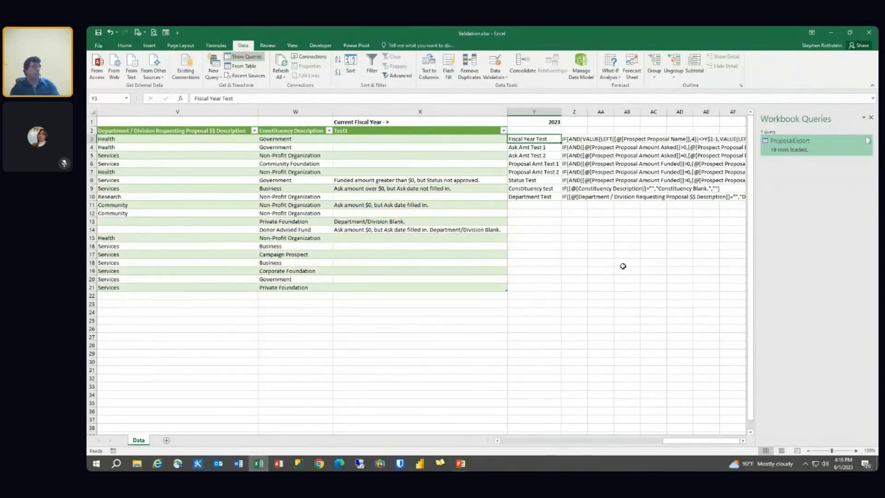
key(Right)
key(Right)
key(Right)
key(Right)
key(Right)
key(Right)
key(Right)
key(Right)
key(Right)
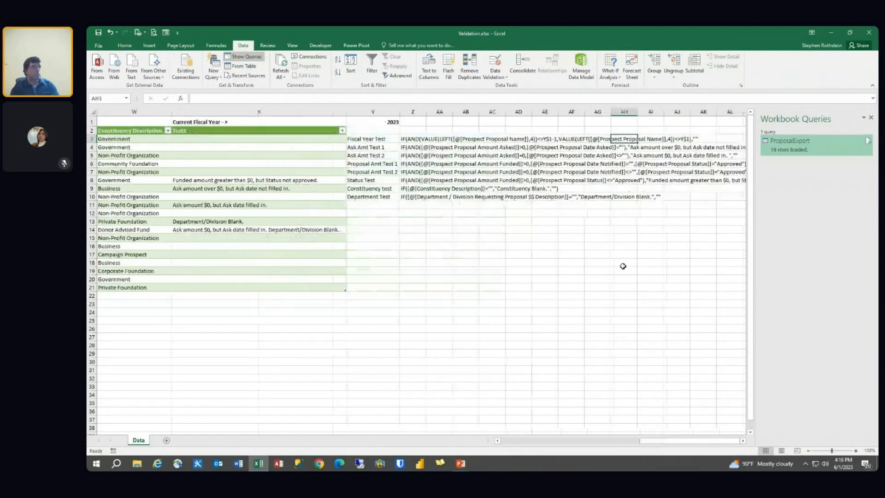
key(Left)
key(Left)
key(Left)
key(Left)
key(Left)
key(Left)
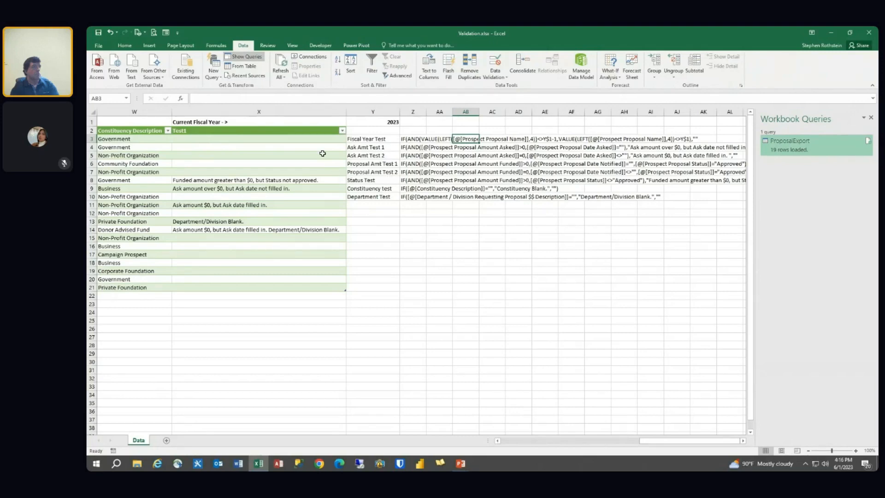
Review the full Test1 formula in X3 in an enlarged formula bar, including its CONCATENATE part, and leave it without changes
click(313, 140)
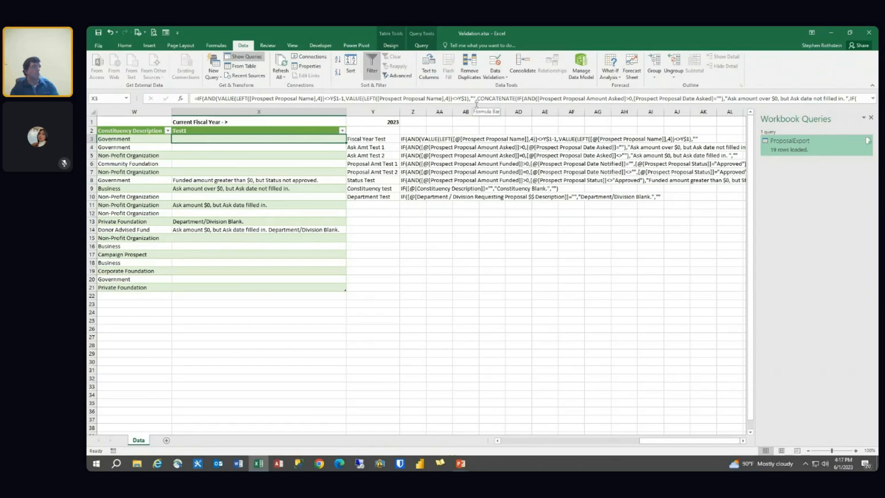
drag(477, 105, 473, 161)
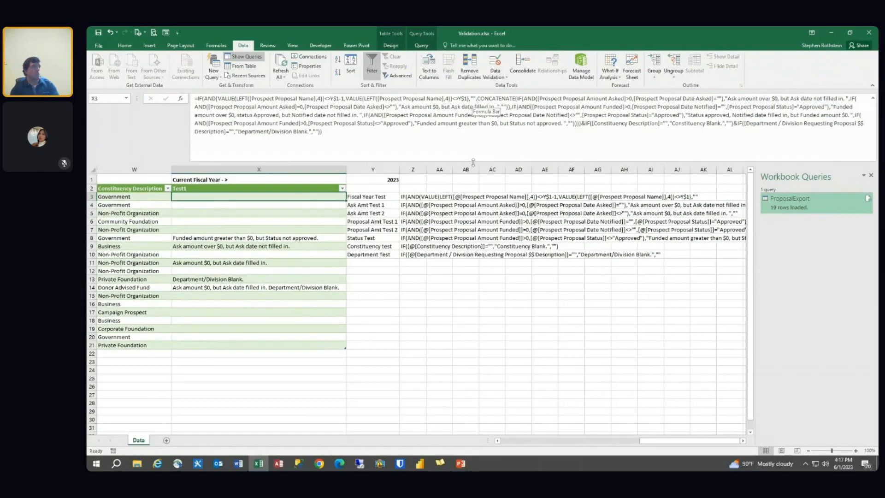
key(F2)
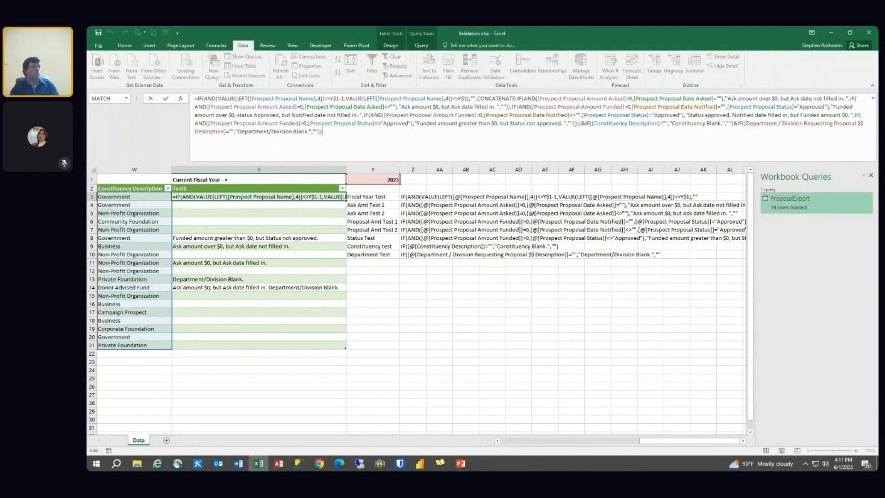
drag(727, 98, 843, 98)
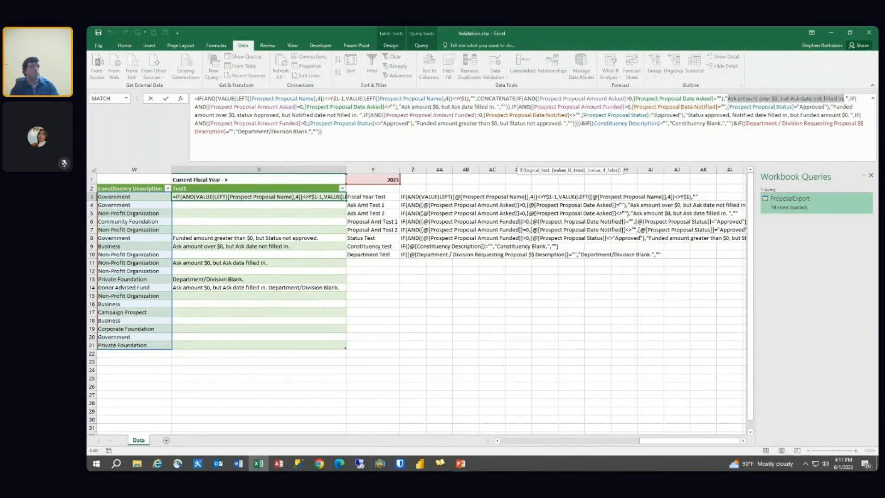
click(505, 98)
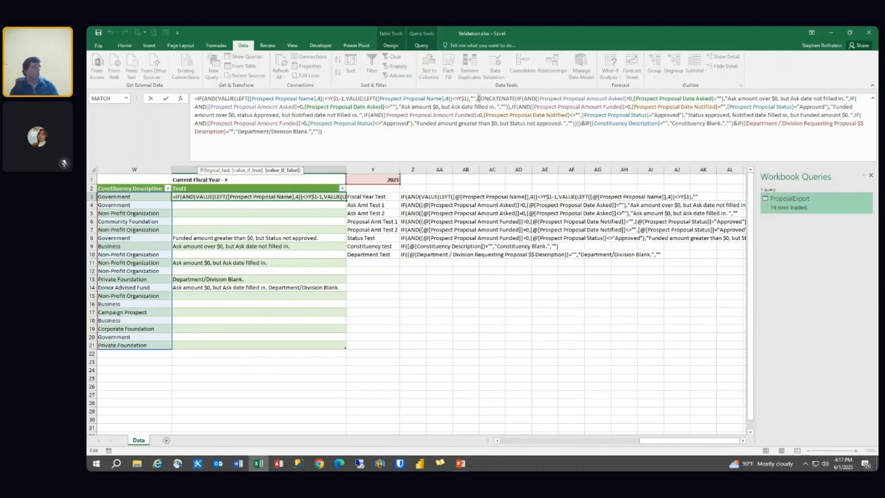
drag(477, 99, 847, 98)
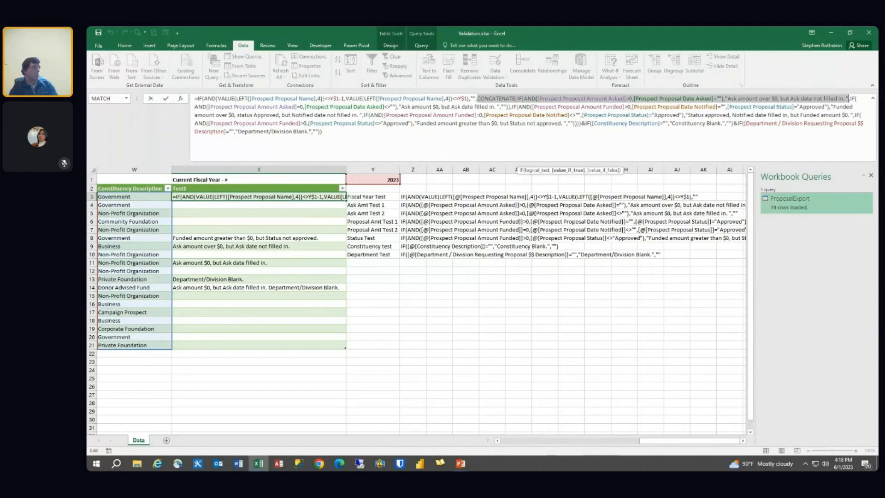
click(766, 98)
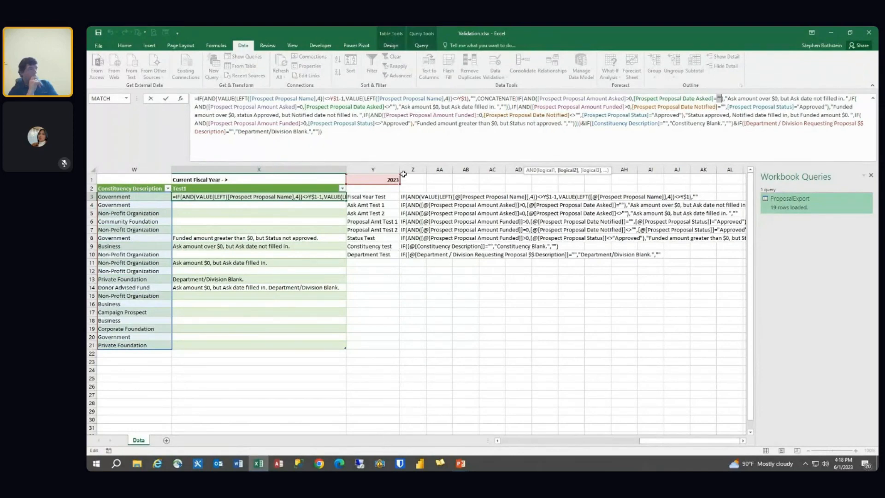
click(418, 144)
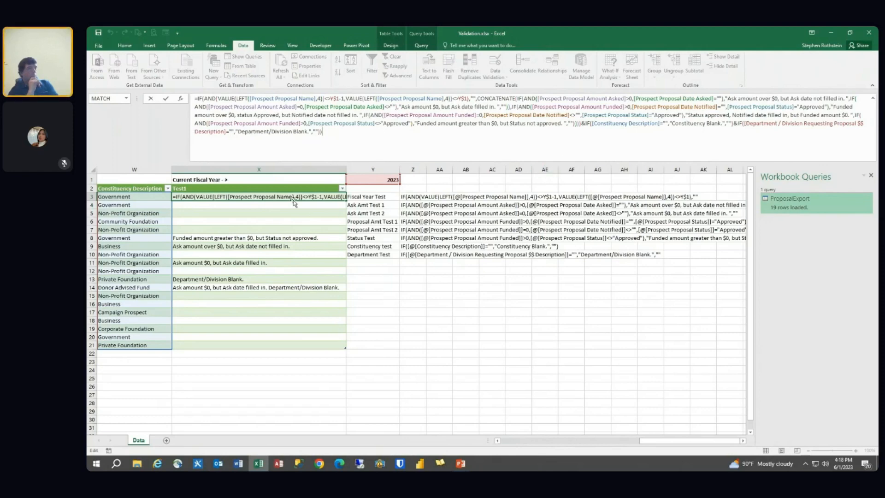
click(412, 311)
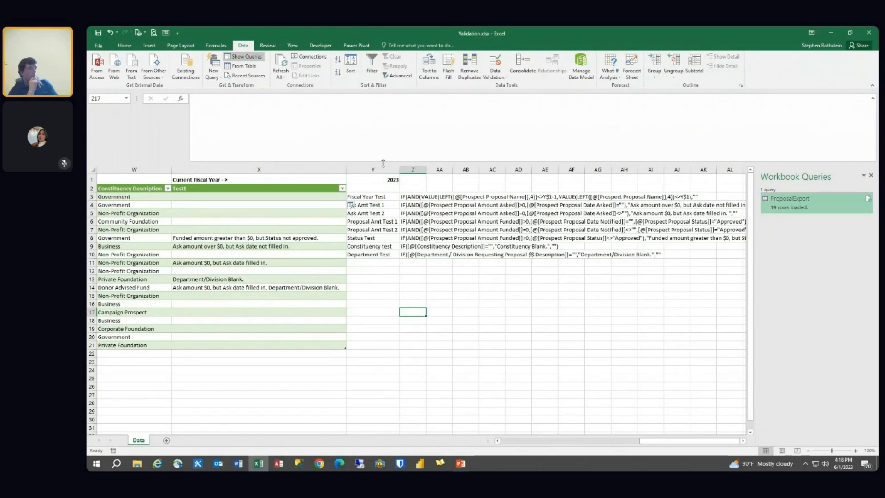
drag(383, 163, 390, 108)
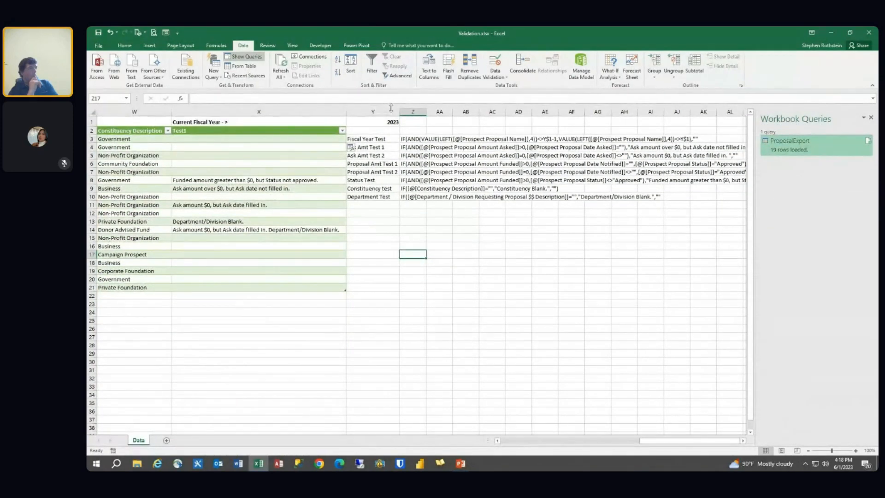
click(377, 221)
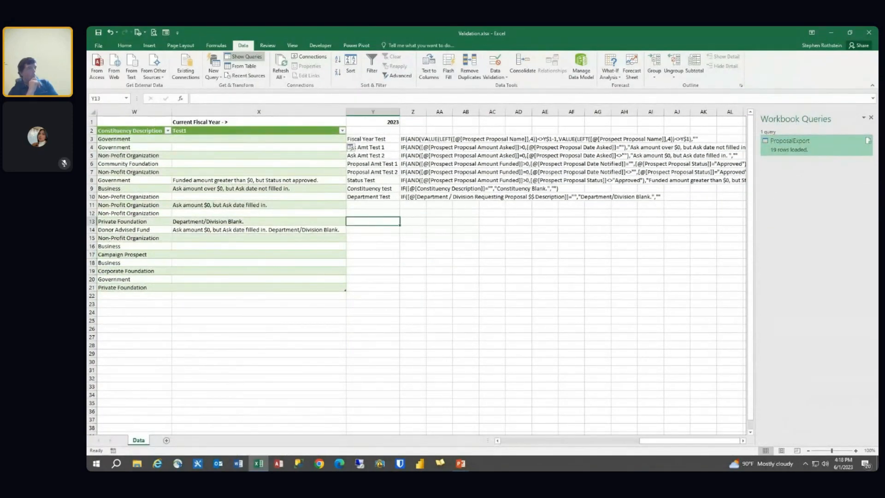
Close the Workbook Queries list and refresh all of the workbook's data connections
click(870, 117)
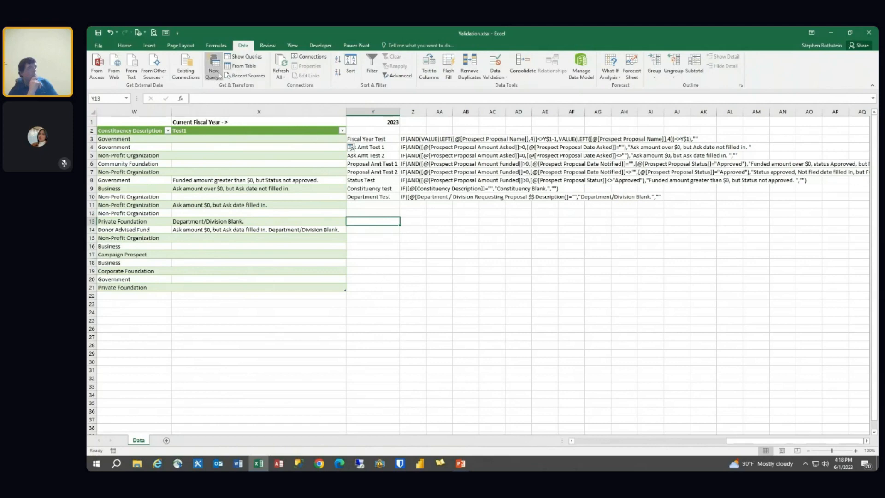
click(283, 77)
click(295, 86)
click(465, 270)
Filter the Test1 column to exclude blanks so only proposals with validation comments are listed
click(295, 138)
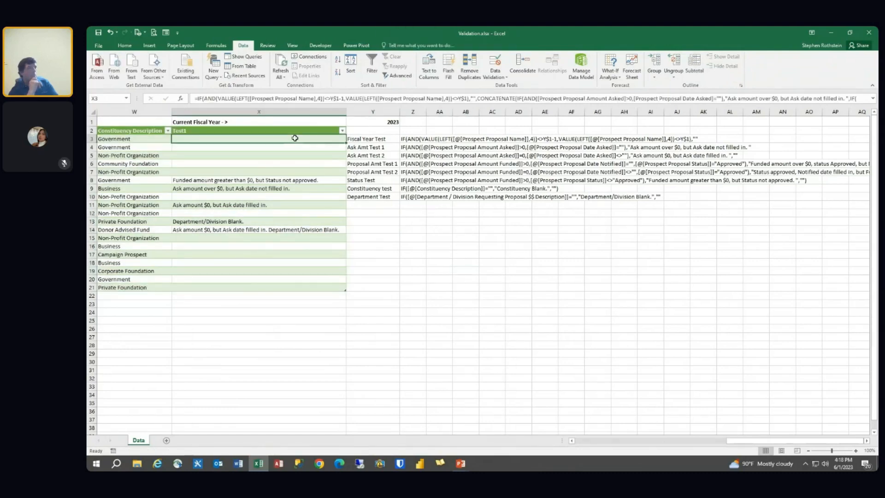
click(285, 156)
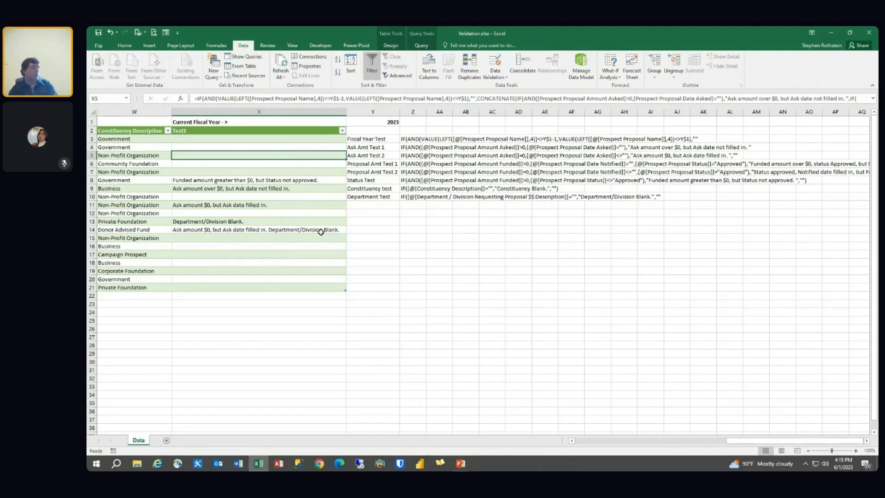
click(344, 130)
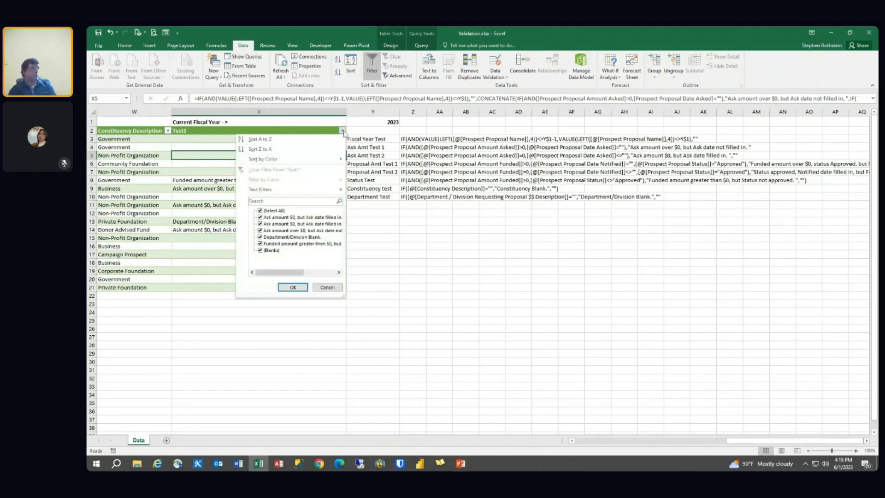
click(260, 250)
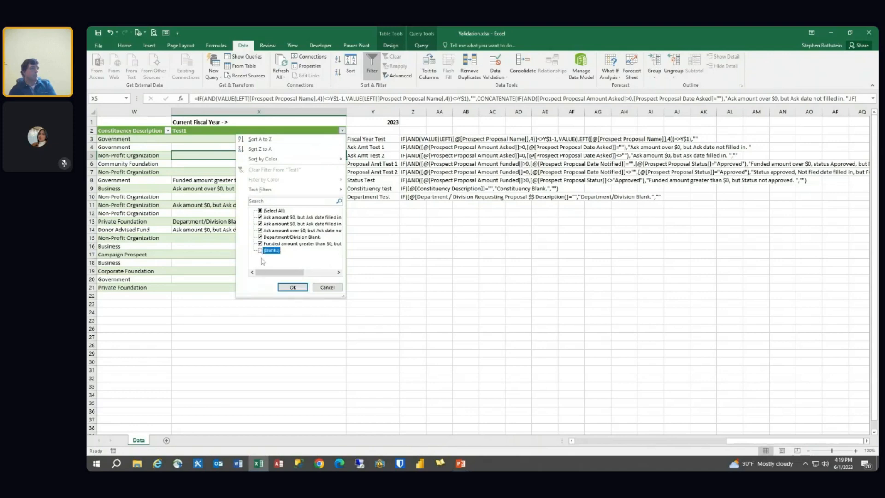
click(293, 287)
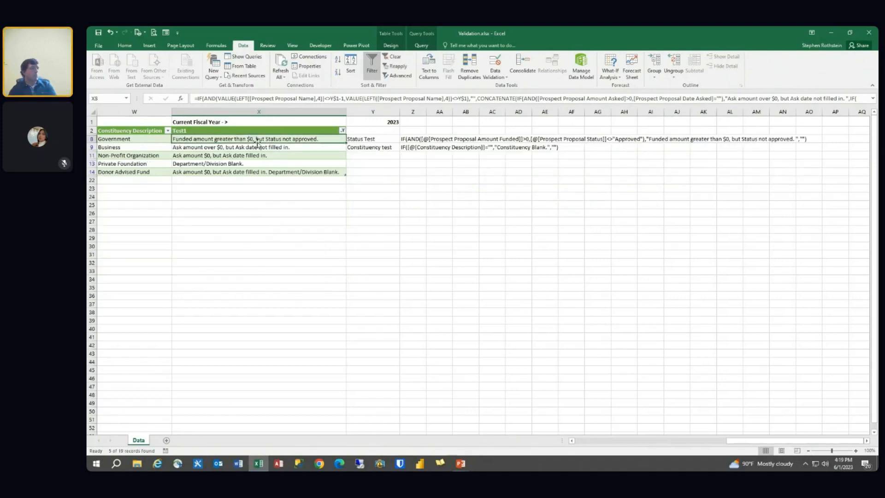
Review the filtered proposals' validation comments in the Test1 column together with their department and constituency descriptions
key(Left)
key(Left)
key(Left)
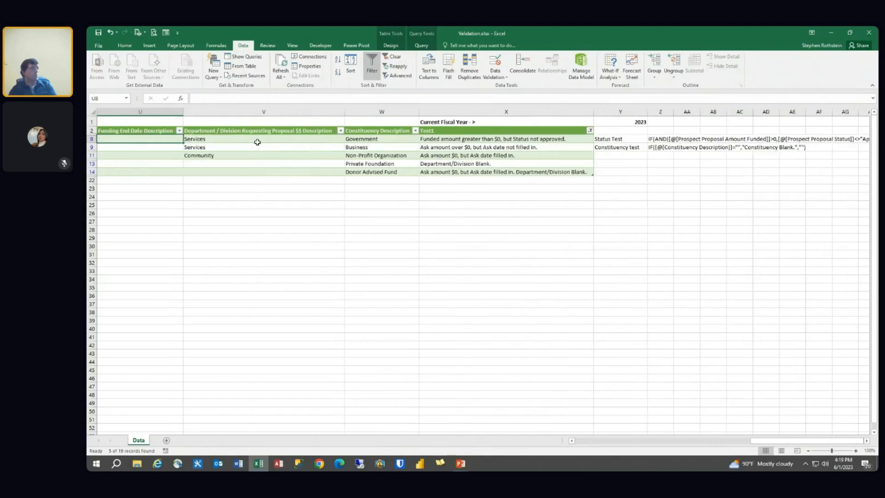
key(Right)
key(Right)
key(Right)
key(Right)
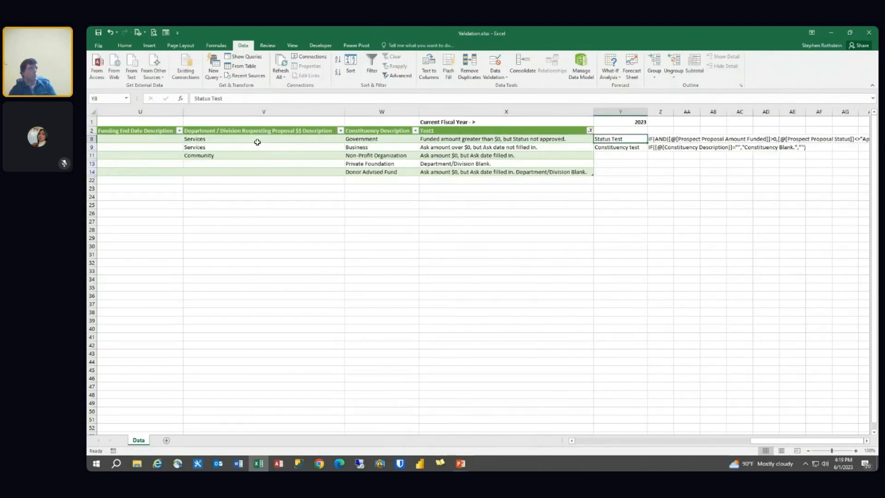
key(Left)
key(Down)
key(Down)
key(Down)
key(Down)
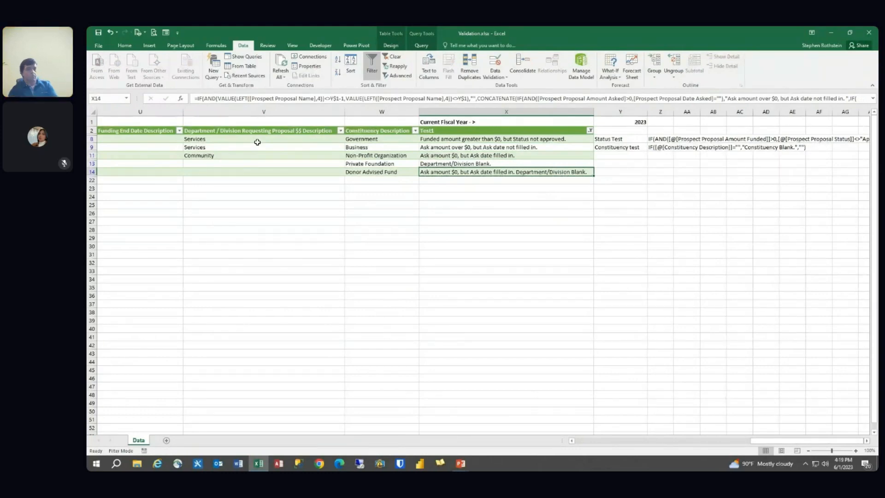
key(Up)
key(Up)
key(Up)
key(Up)
key(Up)
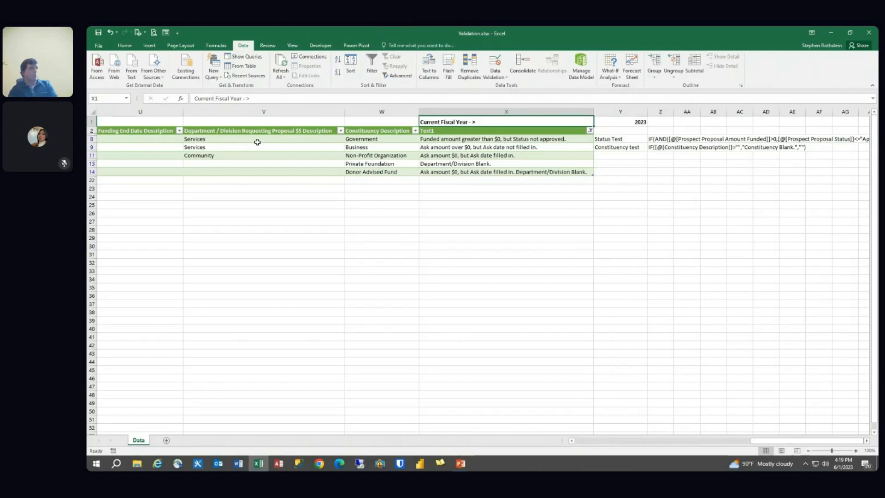
Switch to the PowerPoint slide show and advance to the "Validation considerations in Power Query?" slide
key(alt+Tab)
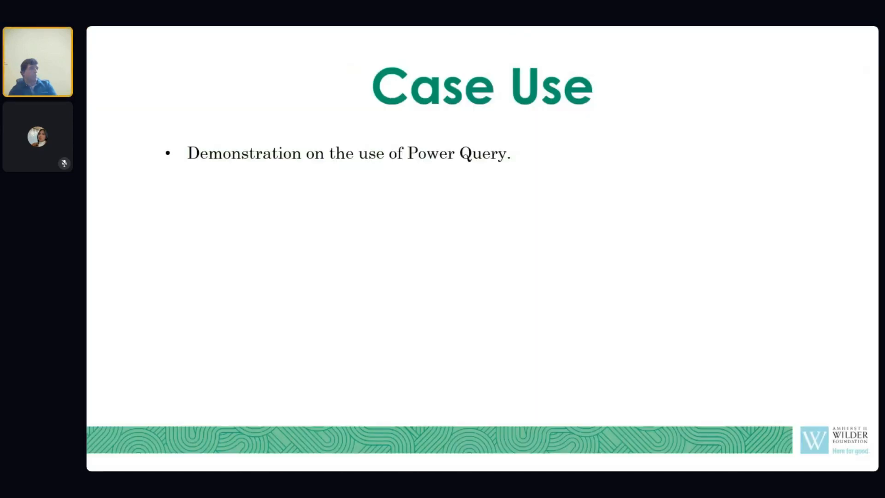
key(Right)
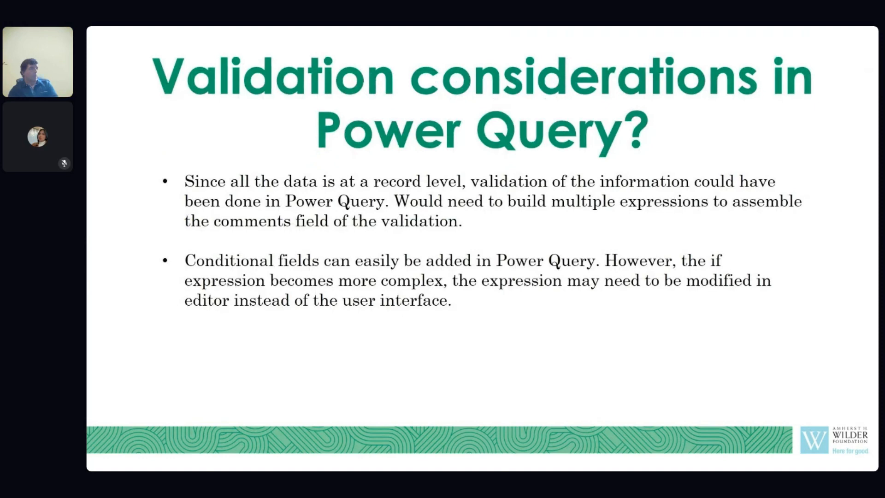